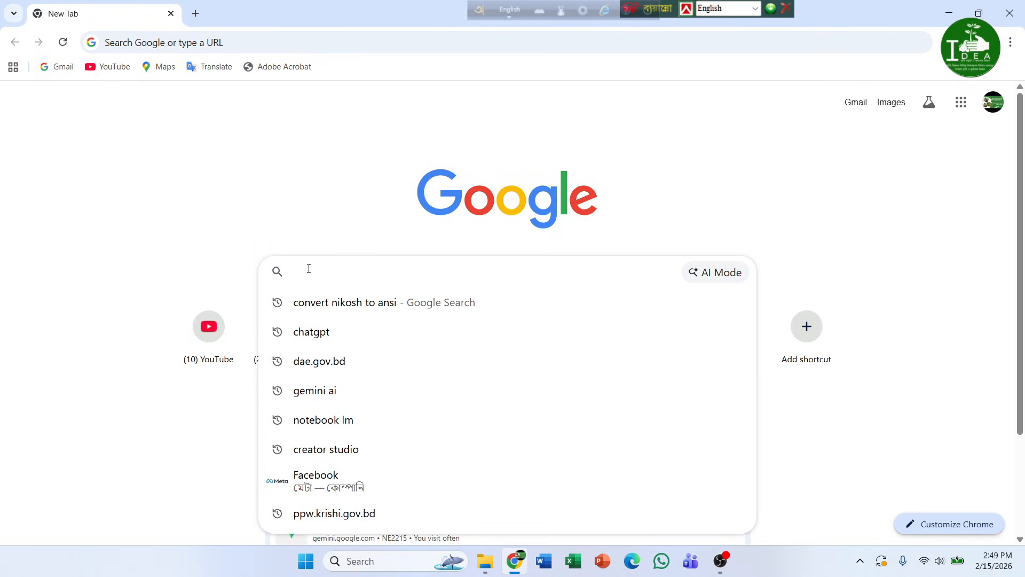
- Load prism.dae.gov.bd in Chrome
{"action": "type", "text": "p"}
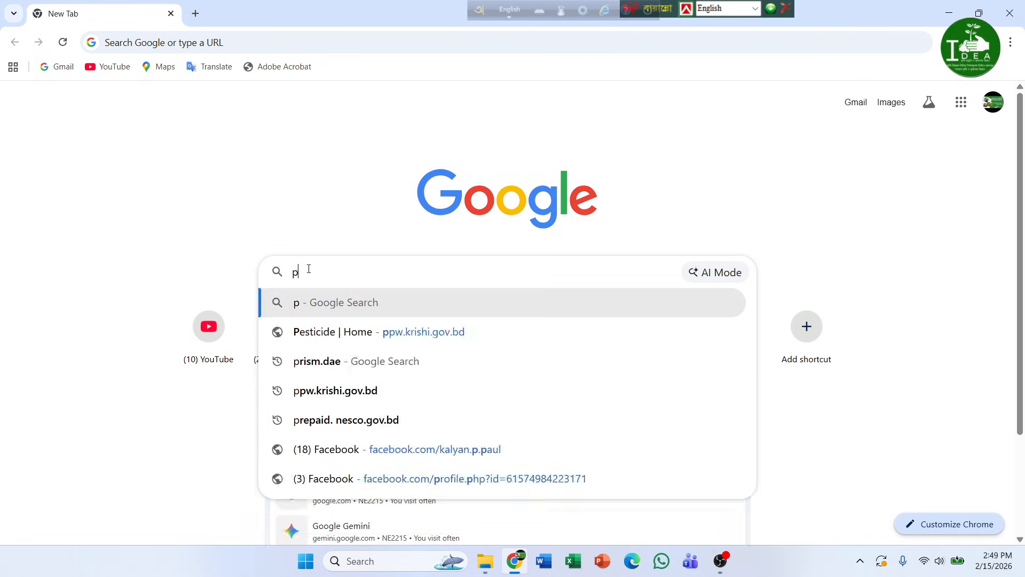
{"action": "type", "text": "rism"}
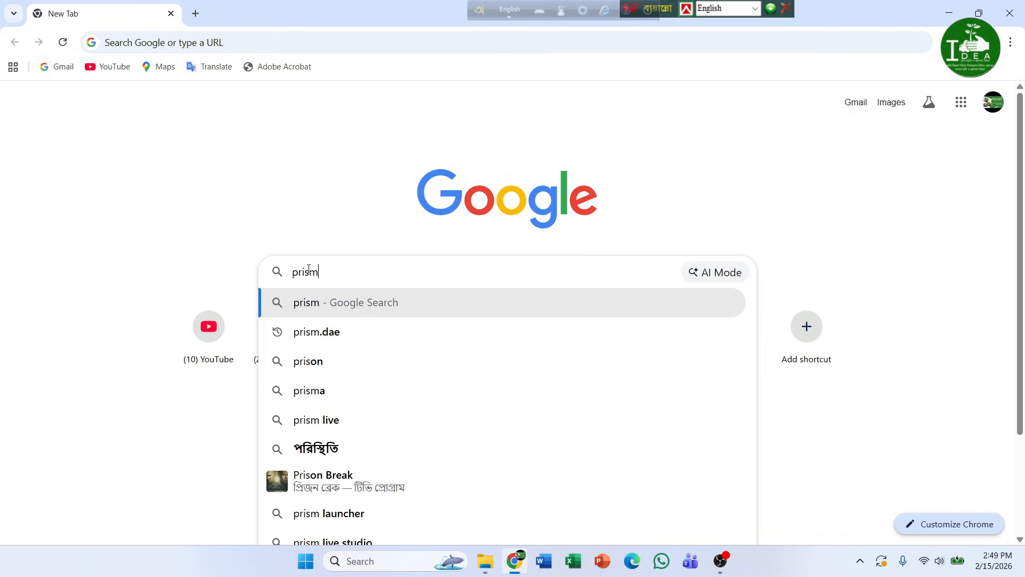
{"action": "type", "text": "."}
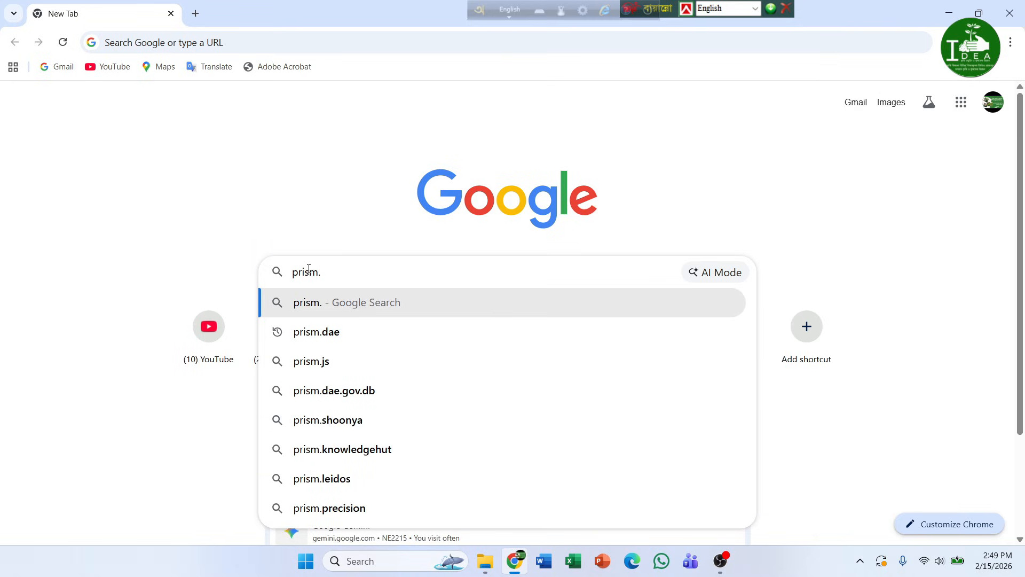
{"action": "type", "text": "dae."}
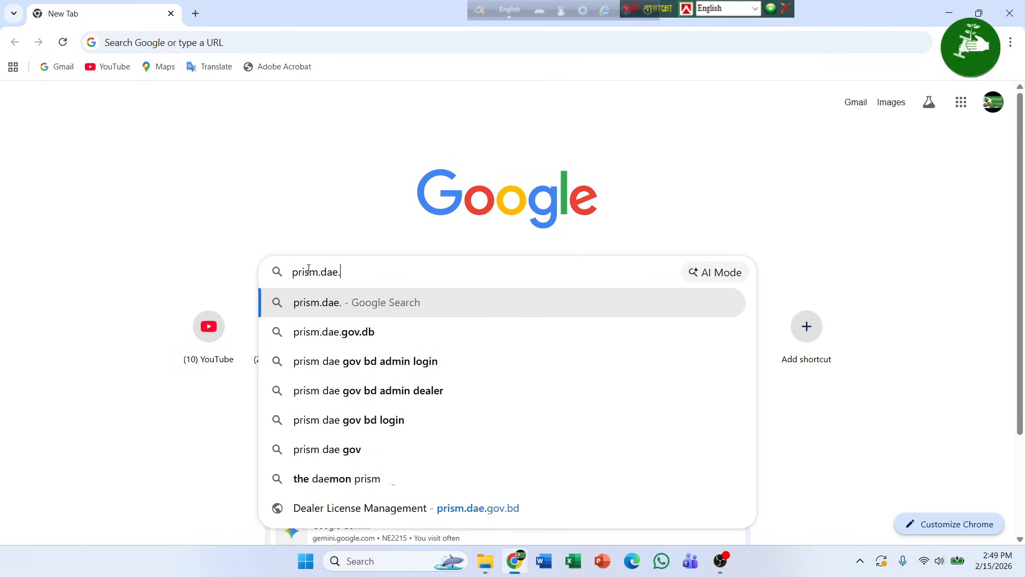
{"action": "type", "text": "gov."}
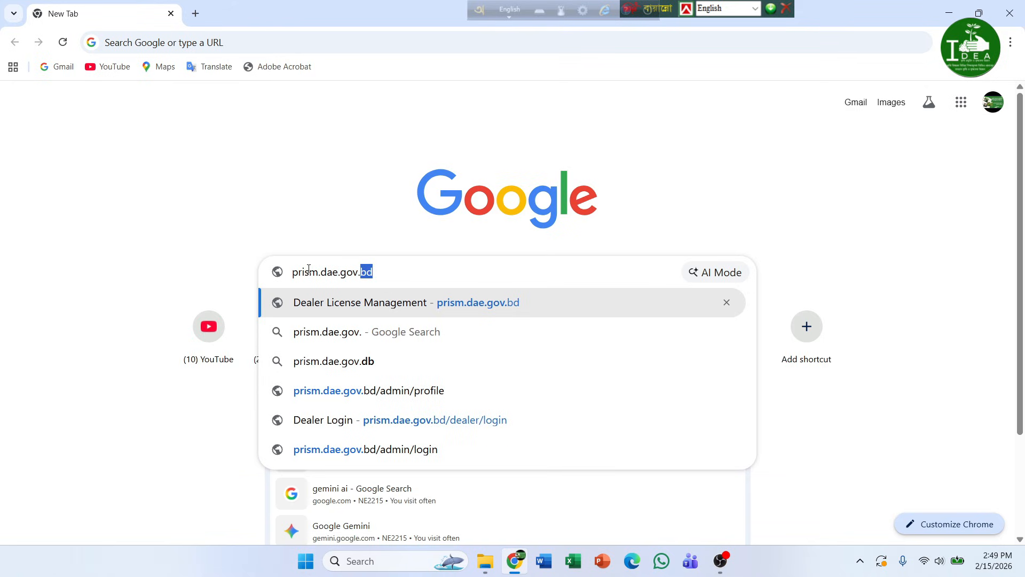
{"action": "type", "text": "bd"}
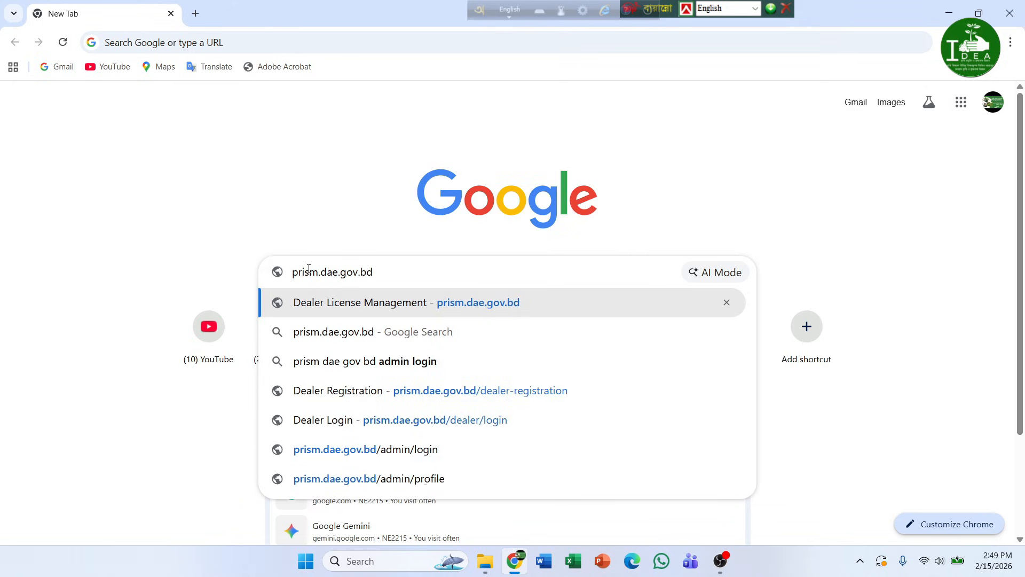
{"action": "key", "text": "Return"}
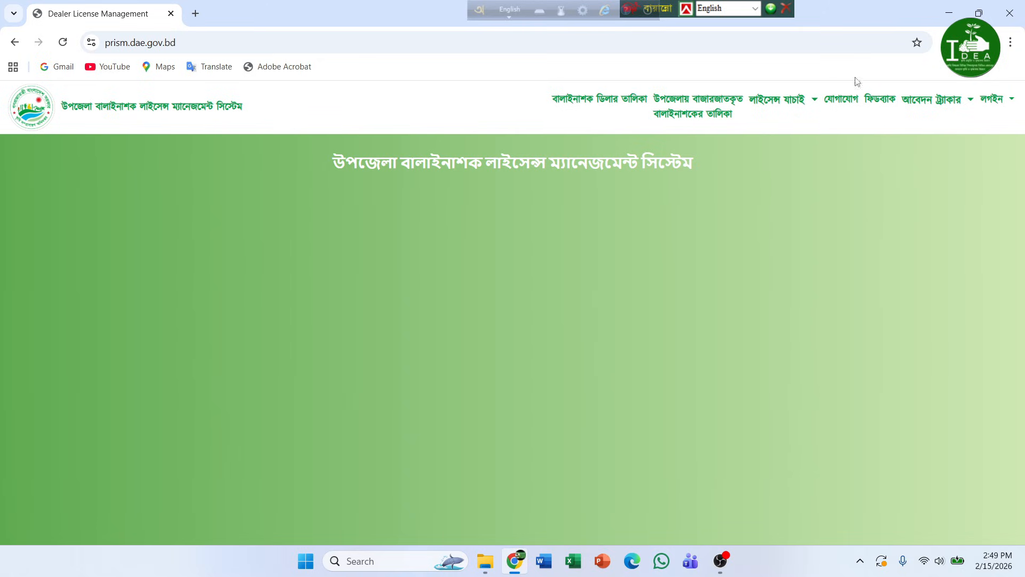
- Go to the dealer login page and empty its autofilled phone number and password fields
{"action": "left_click", "coordinate": [998, 101]}
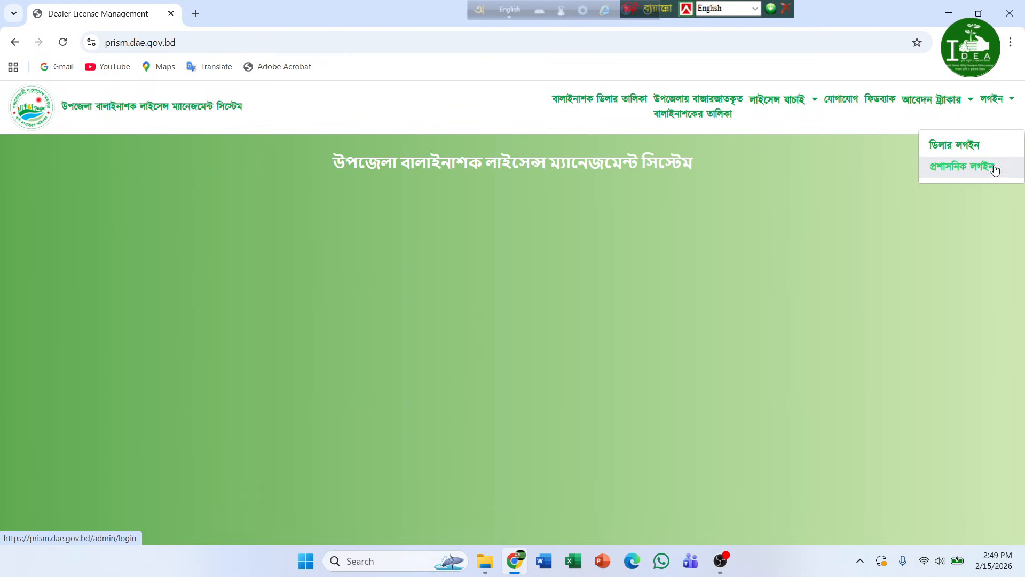
{"action": "left_click", "coordinate": [958, 148]}
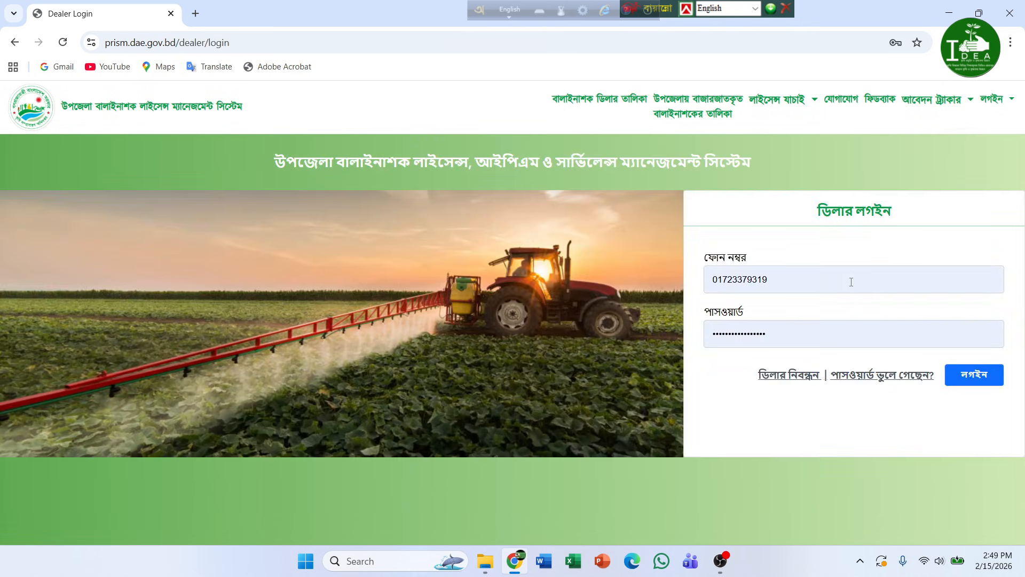
{"action": "left_click", "coordinate": [833, 283]}
{"action": "key", "text": "ctrl+a"}
{"action": "key", "text": "BackSpace"}
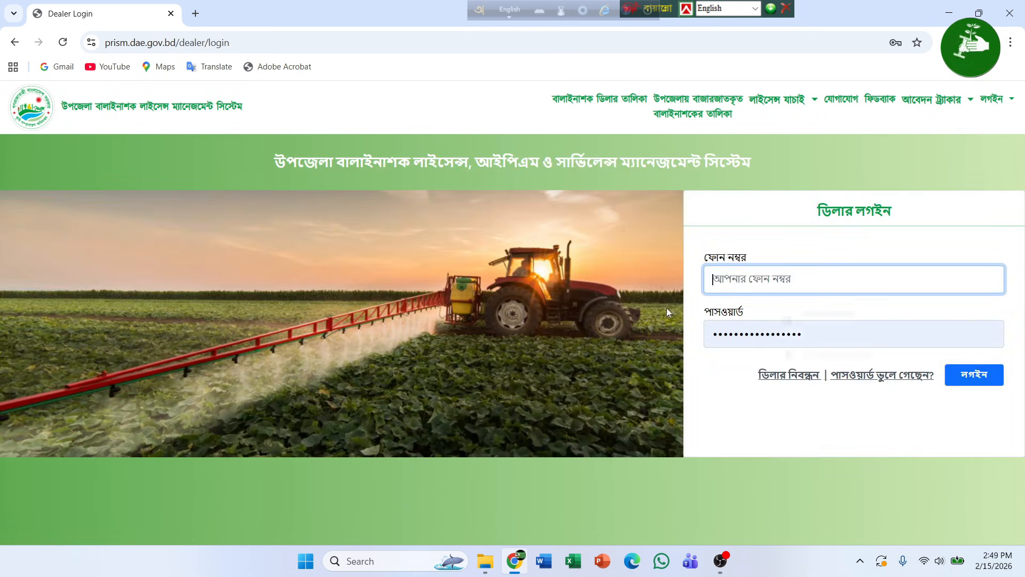
{"action": "left_click", "coordinate": [809, 345]}
{"action": "key", "text": "ctrl+a"}
{"action": "key", "text": "BackSpace"}
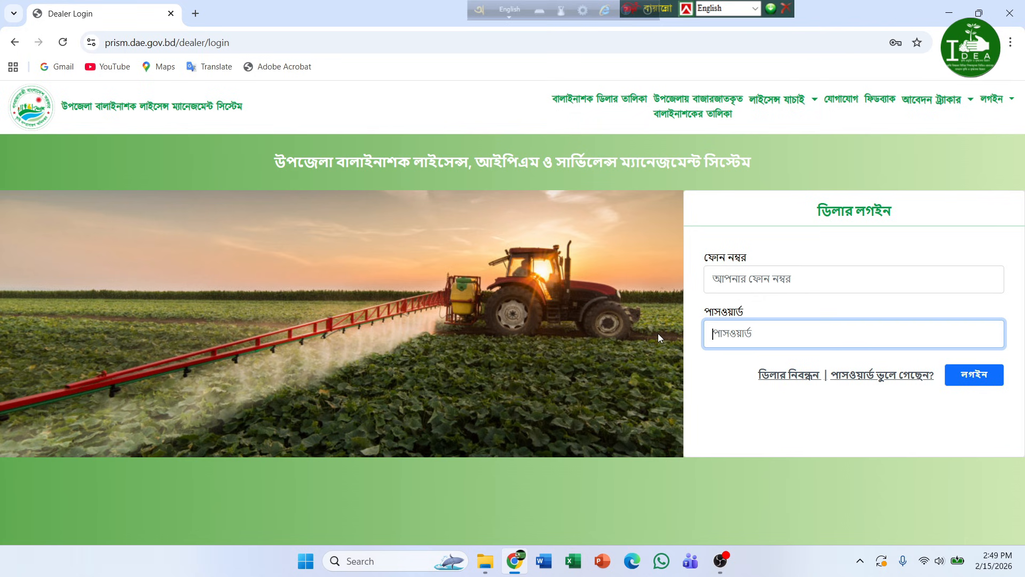
{"action": "left_click", "coordinate": [727, 421]}
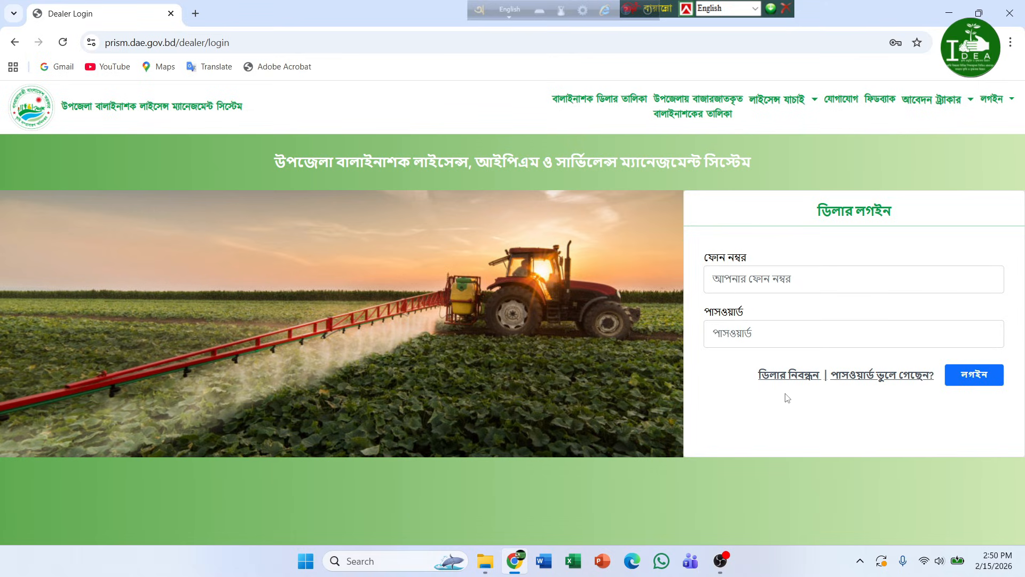
- Open the dealer registration (ডিলার নিবন্ধন) form and focus the dealer/organisation name field
{"action": "left_click", "coordinate": [786, 377]}
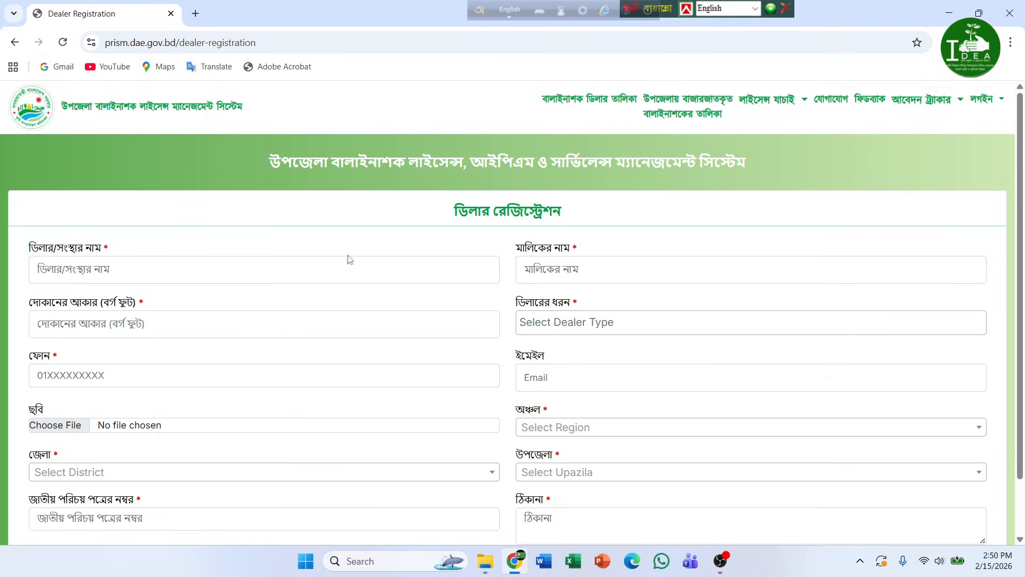
{"action": "scroll", "coordinate": [725, 347], "scroll_direction": "down", "scroll_amount": 2}
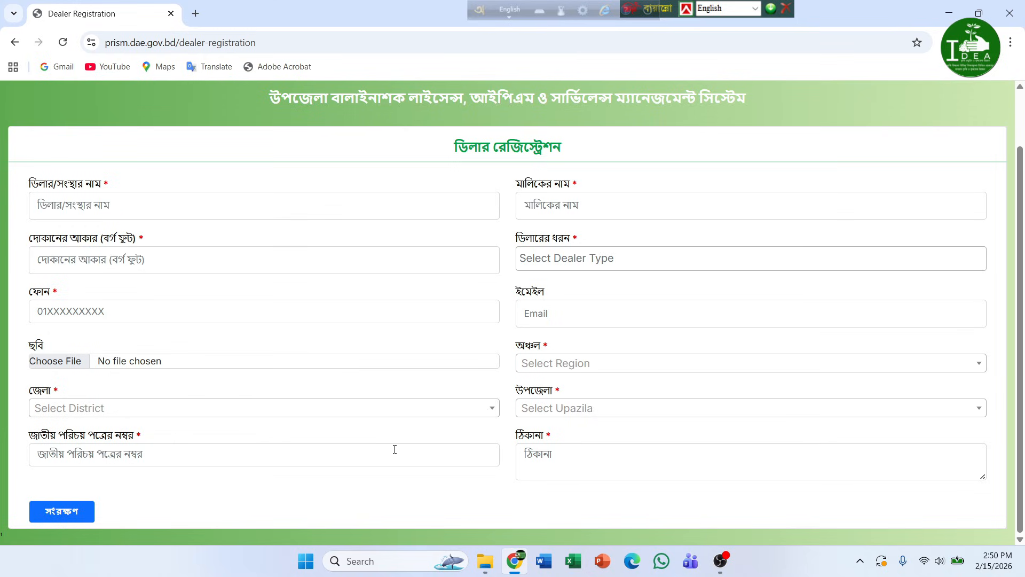
{"action": "left_click", "coordinate": [158, 208]}
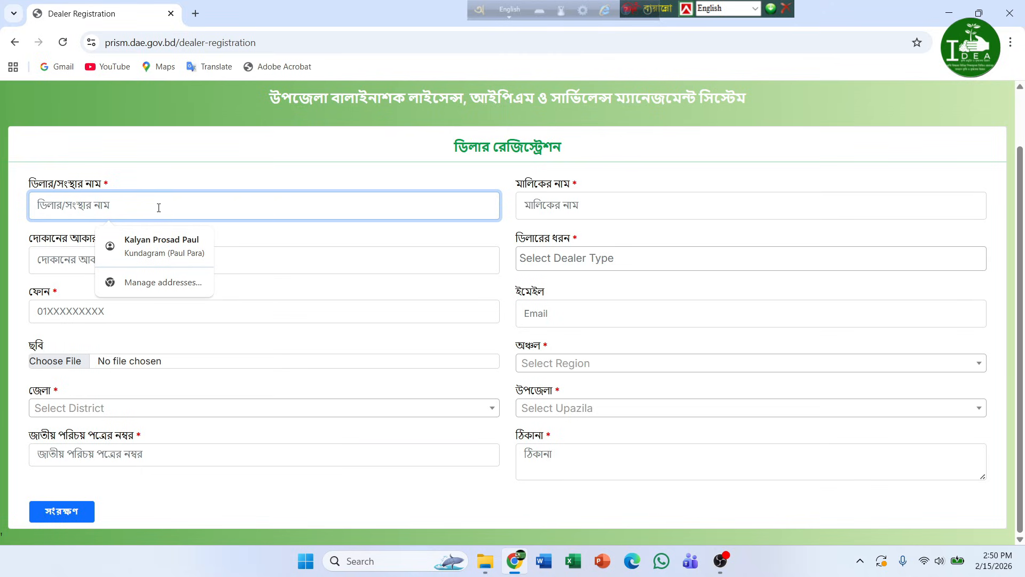
- Replace the English firm name with the firm's name typed in Bengali Unicode
{"action": "type", "text": "MS"}
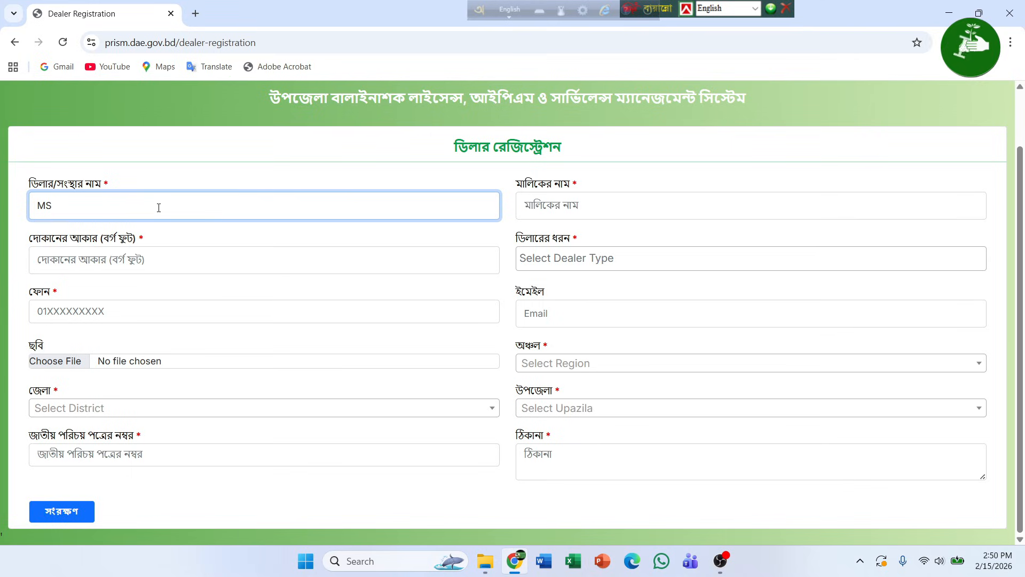
{"action": "type", "text": " Paul E"}
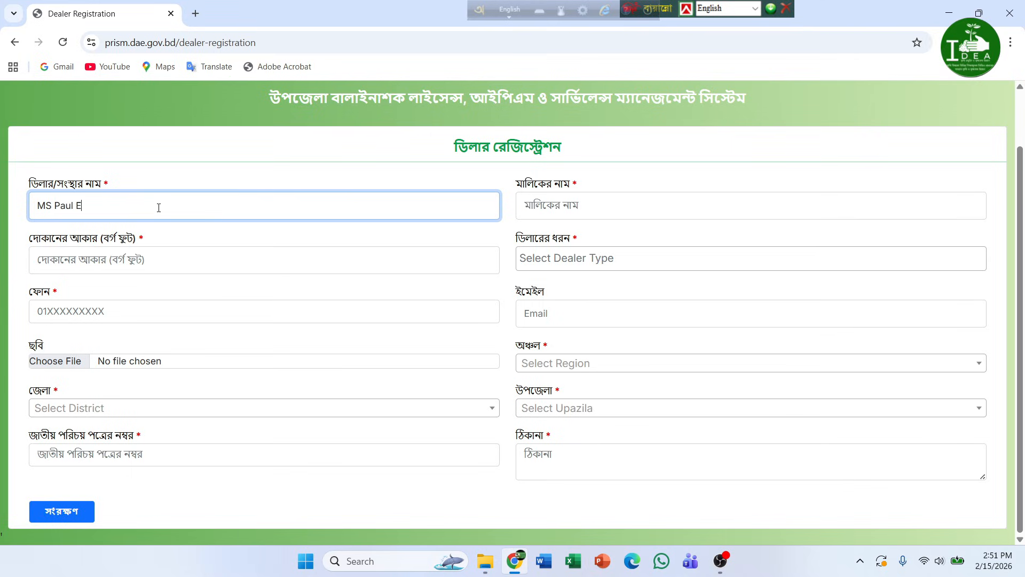
{"action": "type", "text": "nterpri"}
{"action": "key", "text": "BackSpace"}
{"action": "key", "text": "BackSpace"}
{"action": "key", "text": "BackSpace"}
{"action": "key", "text": "BackSpace"}
{"action": "key", "text": "BackSpace"}
{"action": "key", "text": "BackSpace"}
{"action": "key", "text": "BackSpace"}
{"action": "key", "text": "BackSpace"}
{"action": "key", "text": "BackSpace"}
{"action": "key", "text": "BackSpace"}
{"action": "key", "text": "BackSpace"}
{"action": "key", "text": "BackSpace"}
{"action": "key", "text": "BackSpace"}
{"action": "key", "text": "BackSpace"}
{"action": "key", "text": "BackSpace"}
{"action": "key", "text": "ctrl+alt+v"}
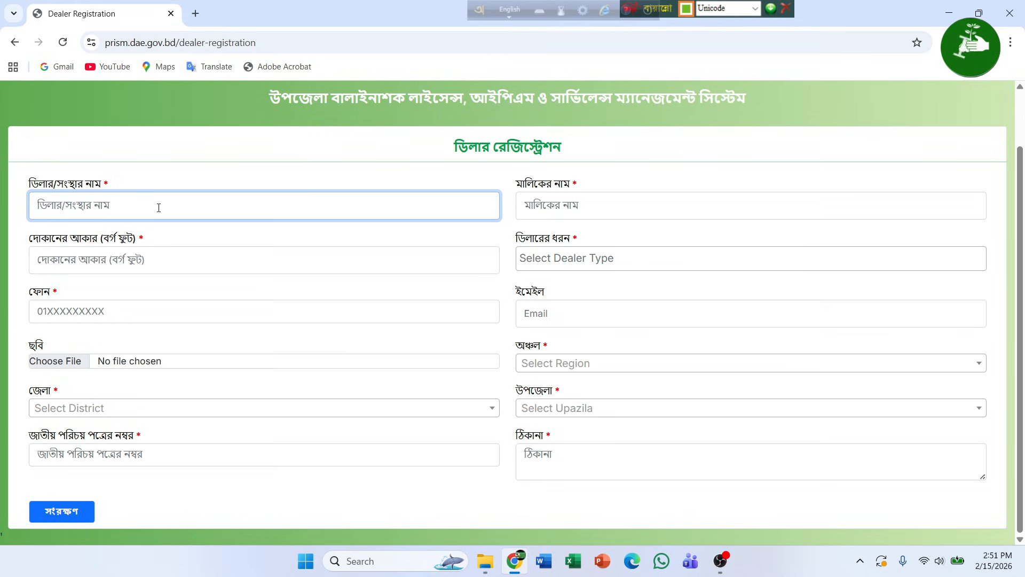
{"action": "type", "text": "মেসার্স"}
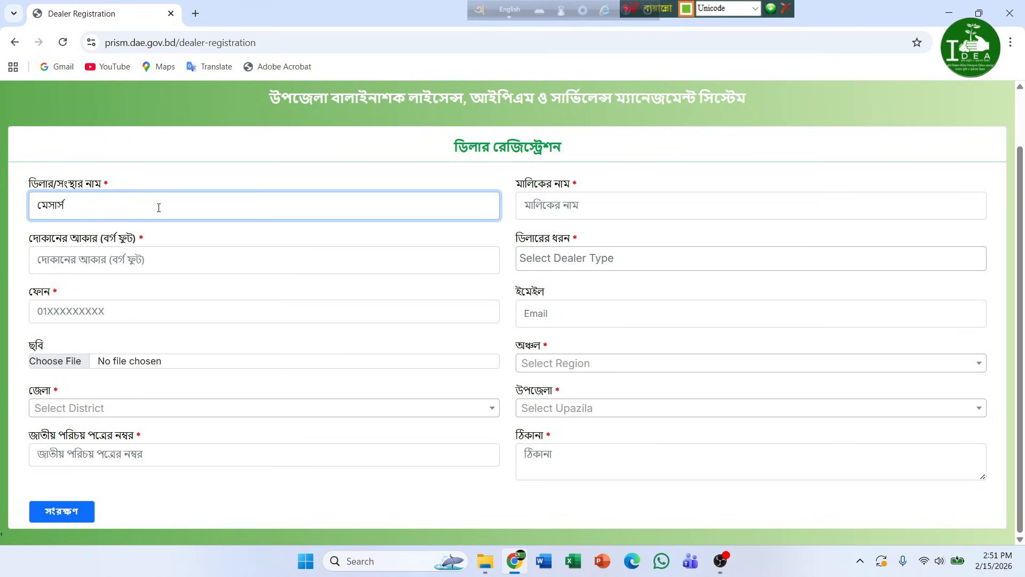
{"action": "type", "text": " পাল এন্টারপ্রা"}
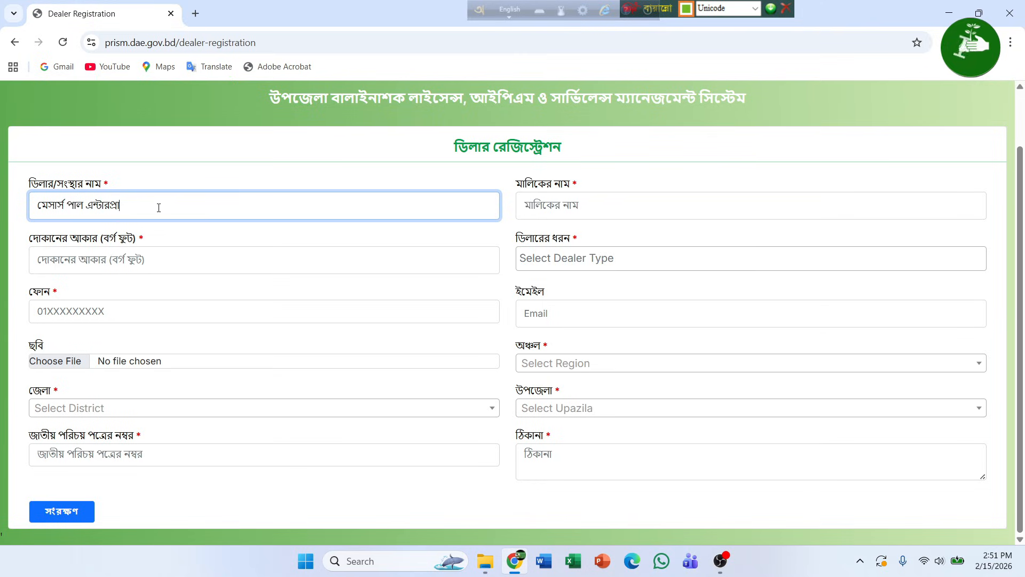
{"action": "type", "text": "ইজ"}
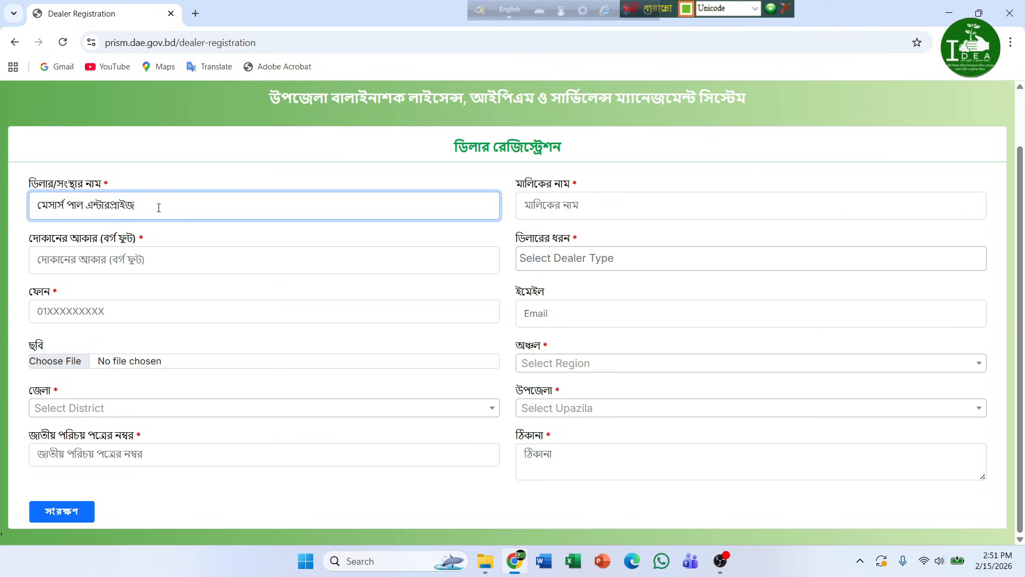
{"action": "left_click", "coordinate": [631, 205]}
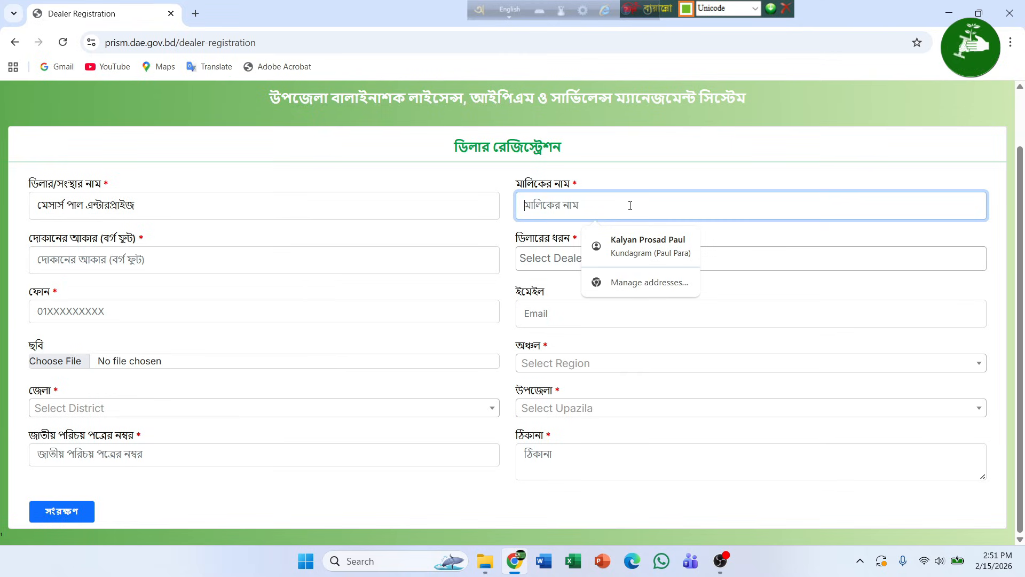
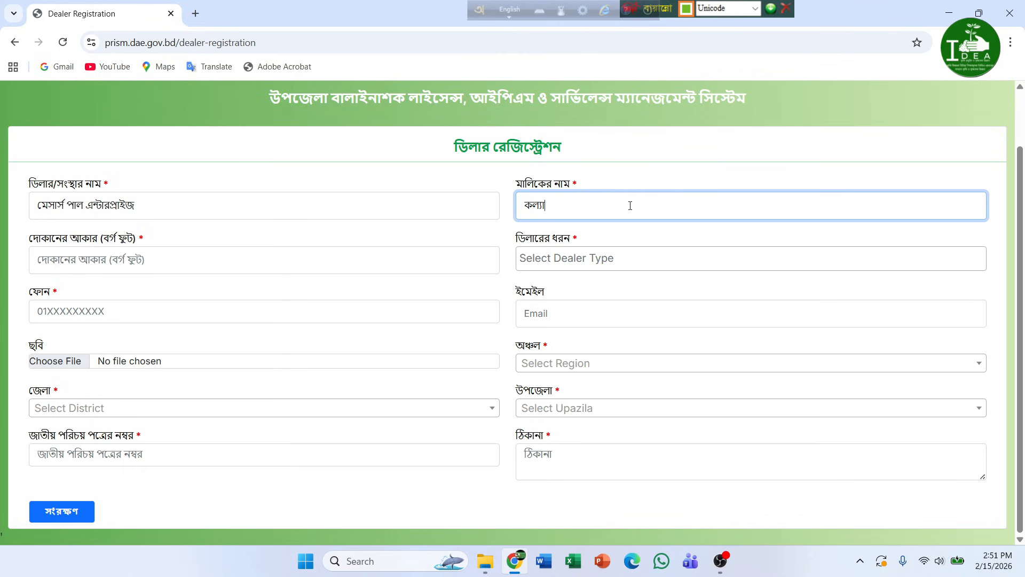
- Enter the owner's name in Bengali, shop size 100 sq ft, and dealer type Retail
{"action": "left_click", "coordinate": [150, 265]}
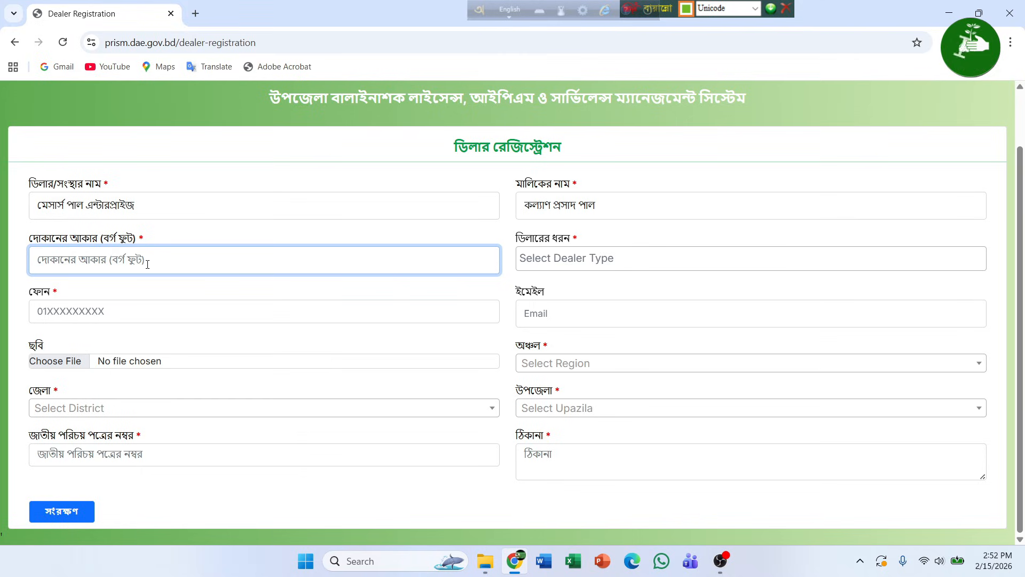
{"action": "type", "text": "100"}
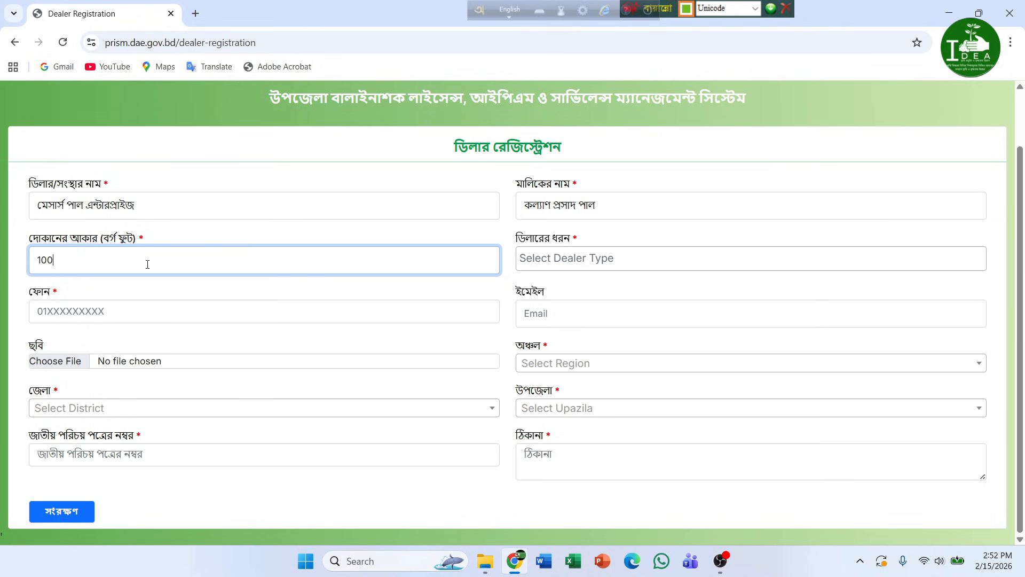
{"action": "left_click", "coordinate": [565, 264]}
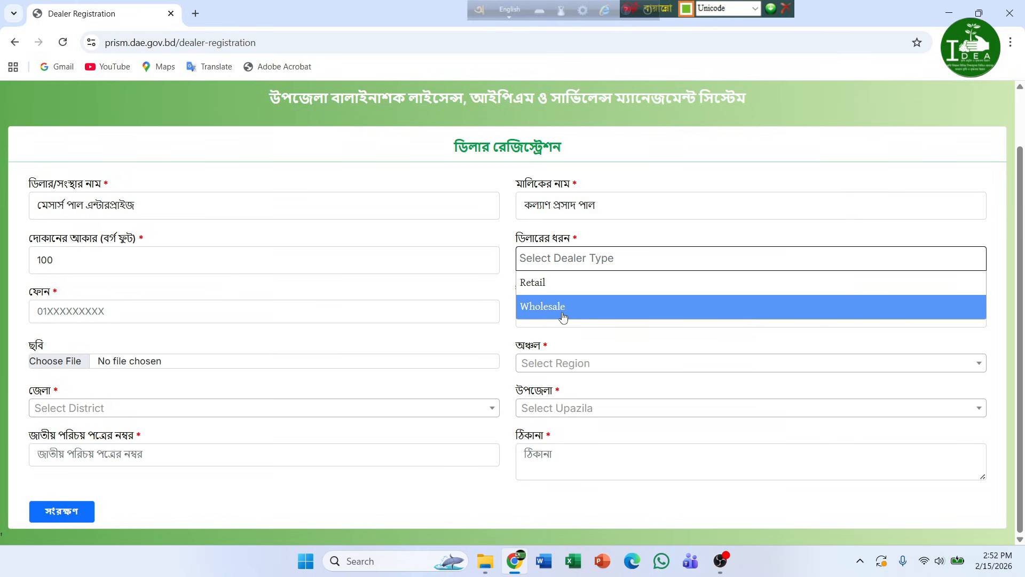
{"action": "left_click", "coordinate": [550, 288]}
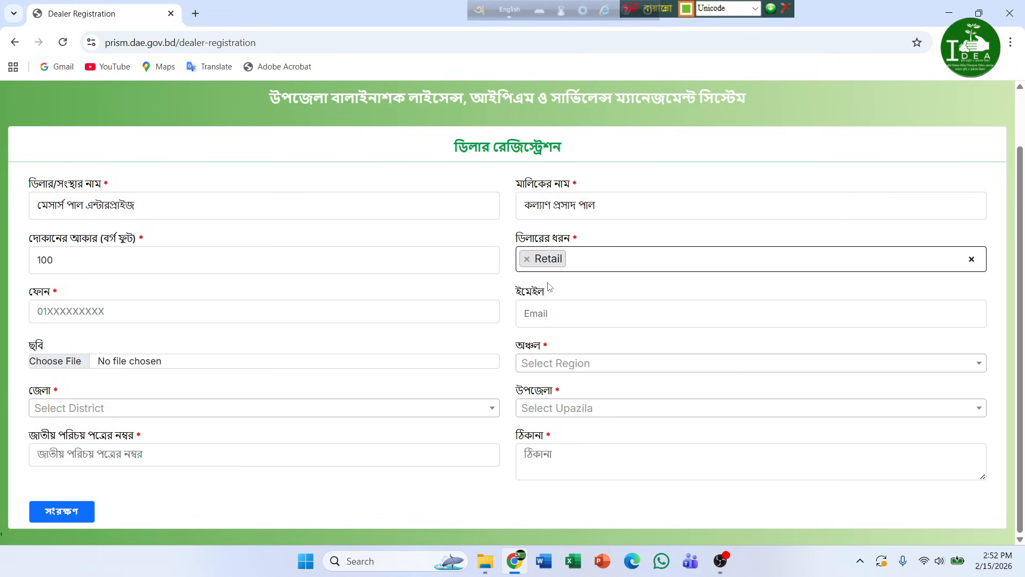
- Type the dealer's mobile number into the Phone field
{"action": "left_click", "coordinate": [434, 313]}
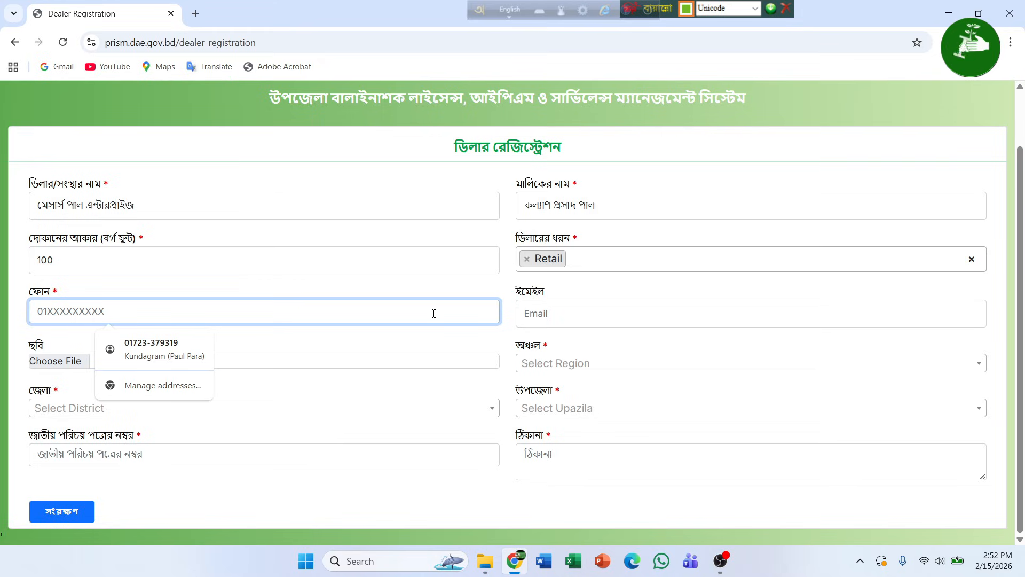
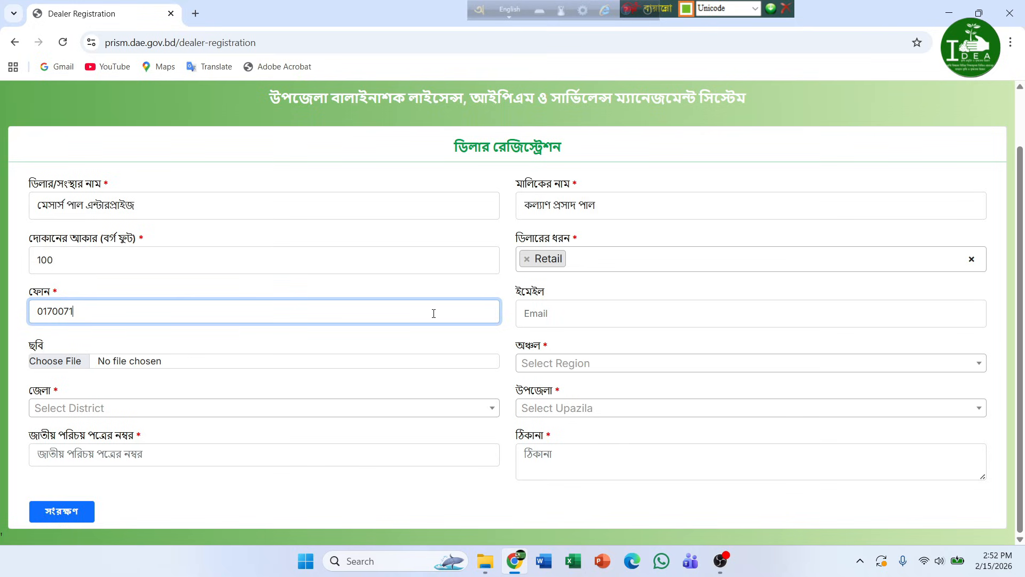
- Switch typing to English and enter the dealer's Gmail address in the Email field
{"action": "left_click", "coordinate": [548, 321]}
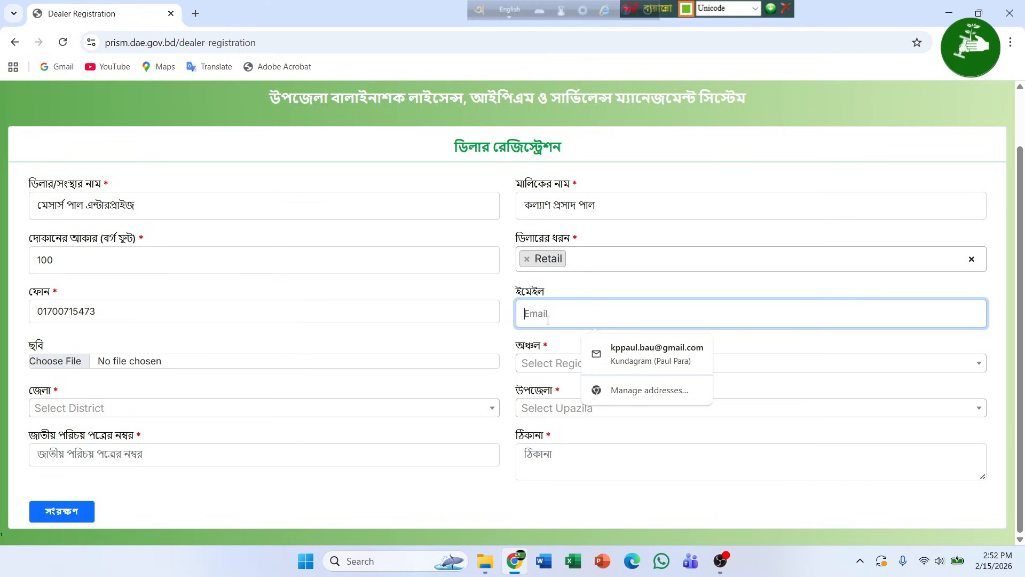
{"action": "type", "text": "ঽ"}
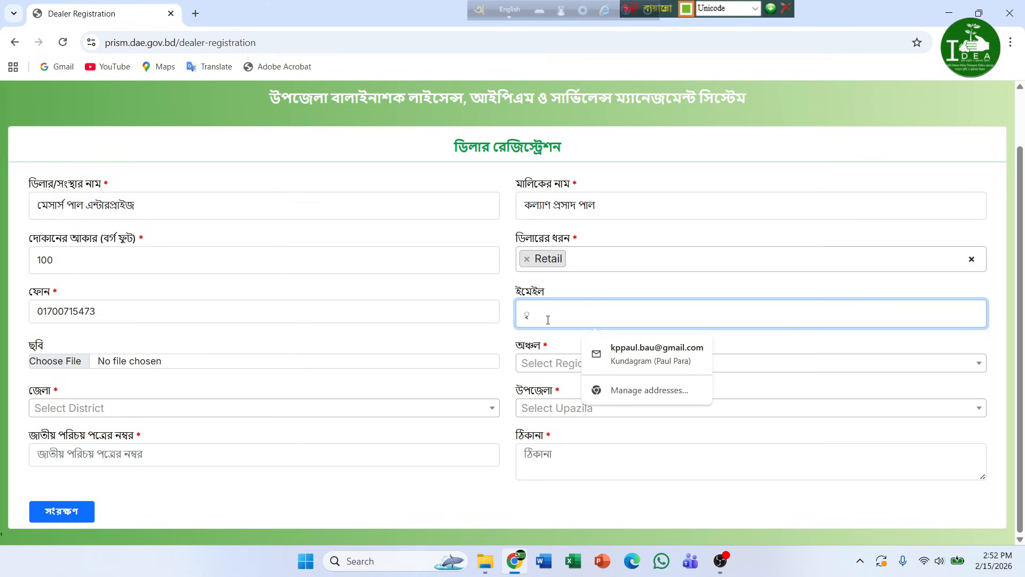
{"action": "key", "text": "BackSpace"}
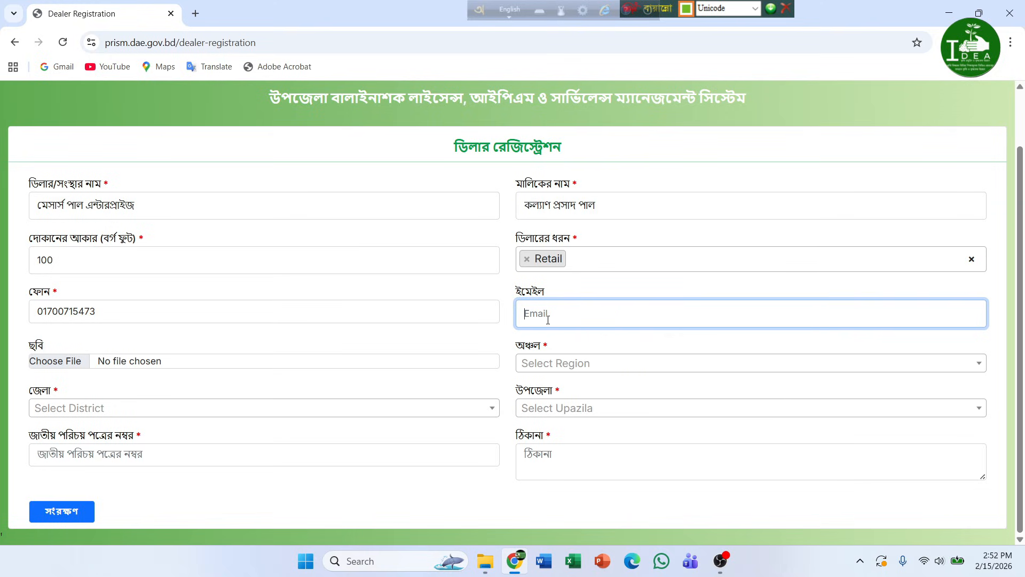
{"action": "key", "text": "F12"}
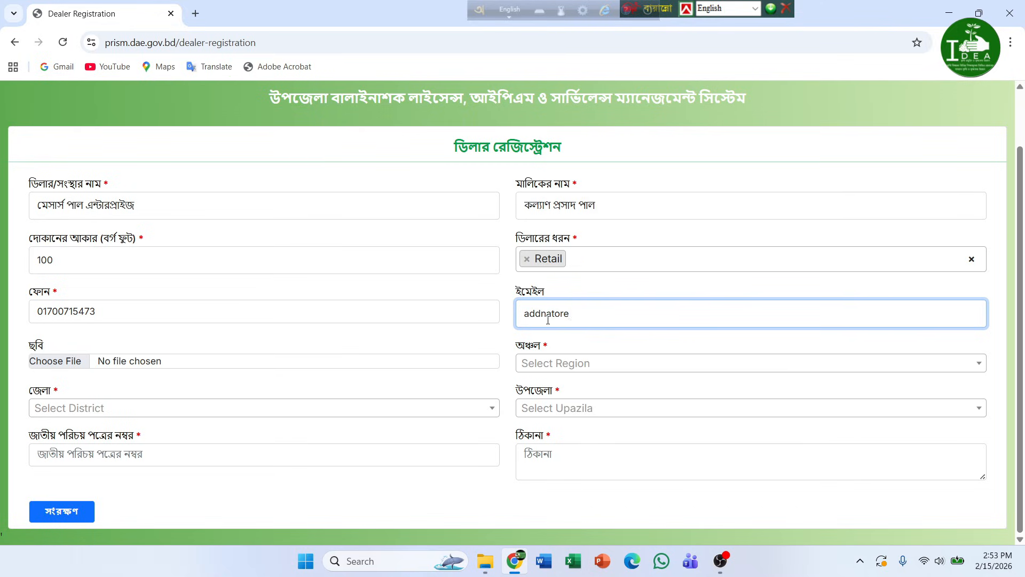
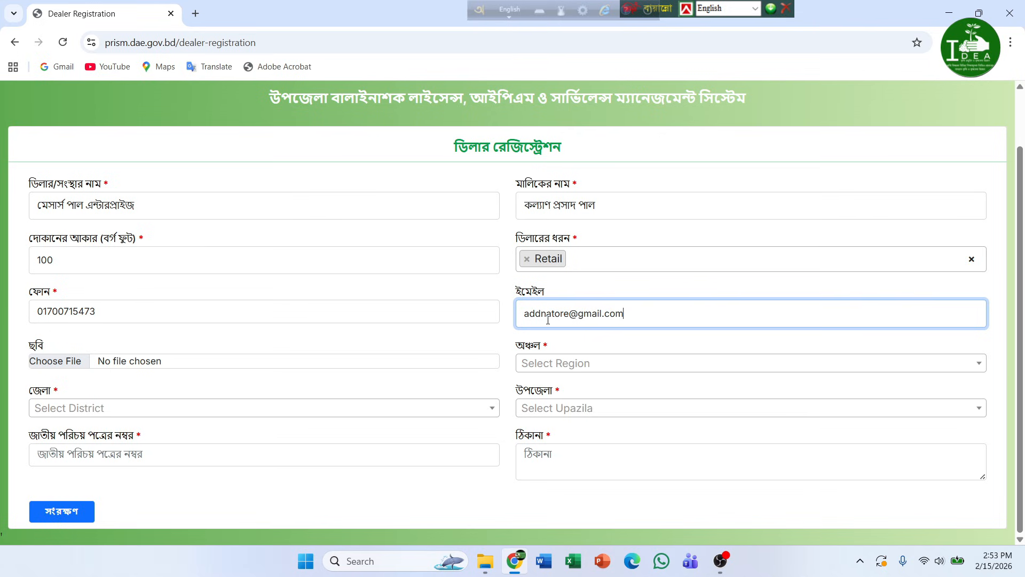
- Attach the photo file unnamed (1).jpg to the registration form
{"action": "left_click", "coordinate": [73, 366]}
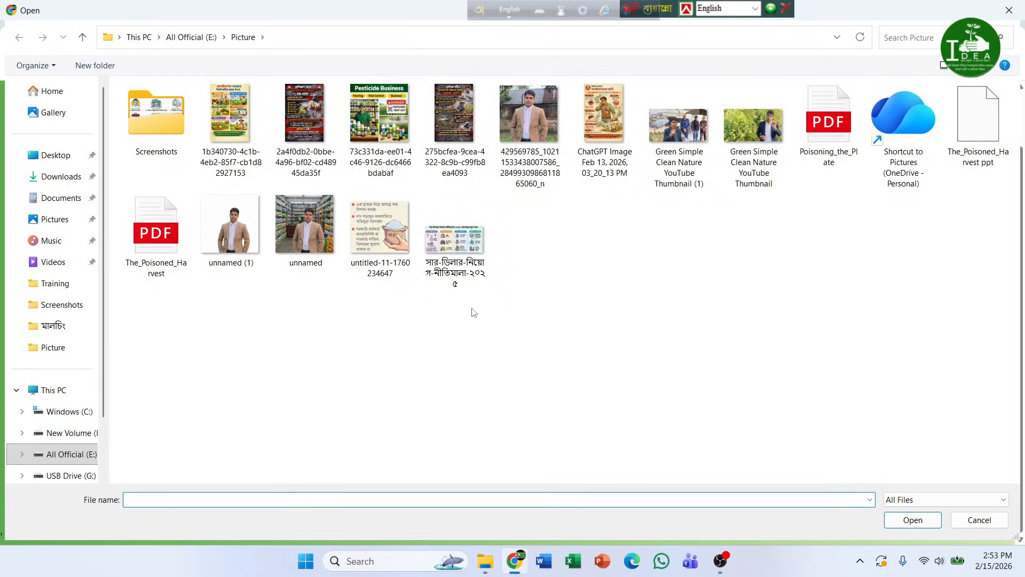
{"action": "left_click", "coordinate": [252, 263]}
{"action": "left_click", "coordinate": [914, 521]}
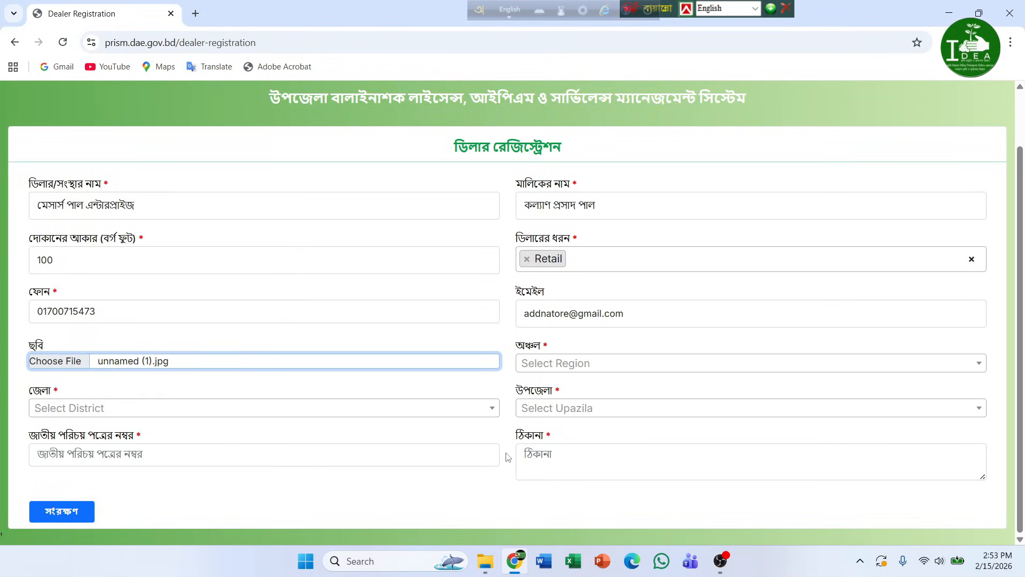
{"action": "left_click", "coordinate": [606, 368]}
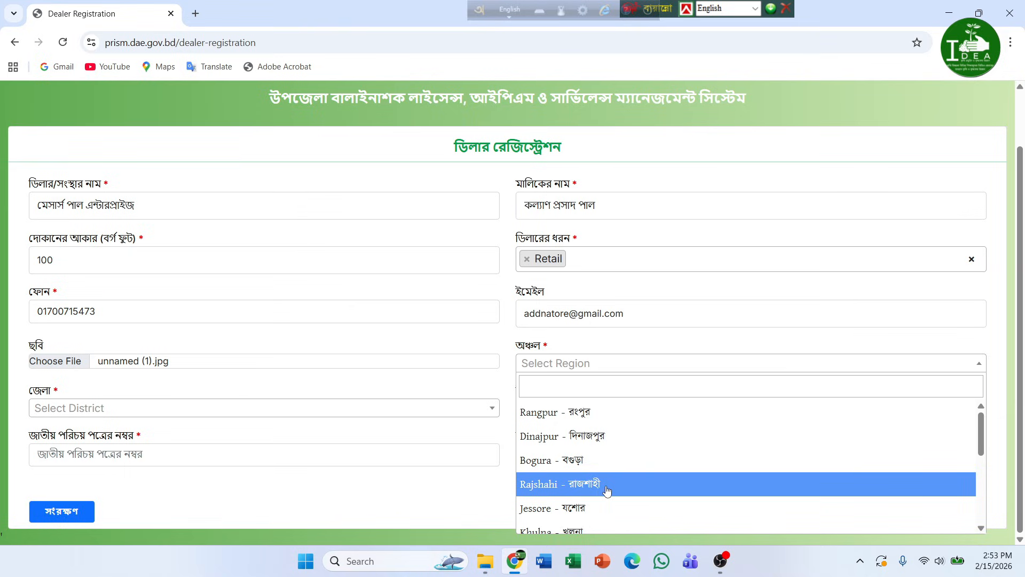
- Select region Rajshahi, district Natore and upazila Lalpur
{"action": "left_click", "coordinate": [608, 491]}
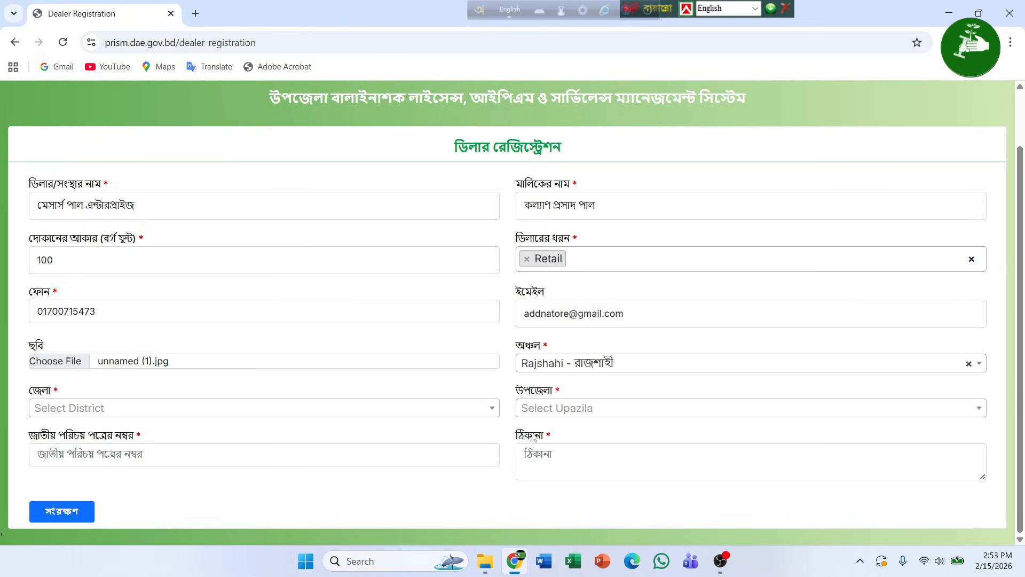
{"action": "left_click", "coordinate": [381, 415]}
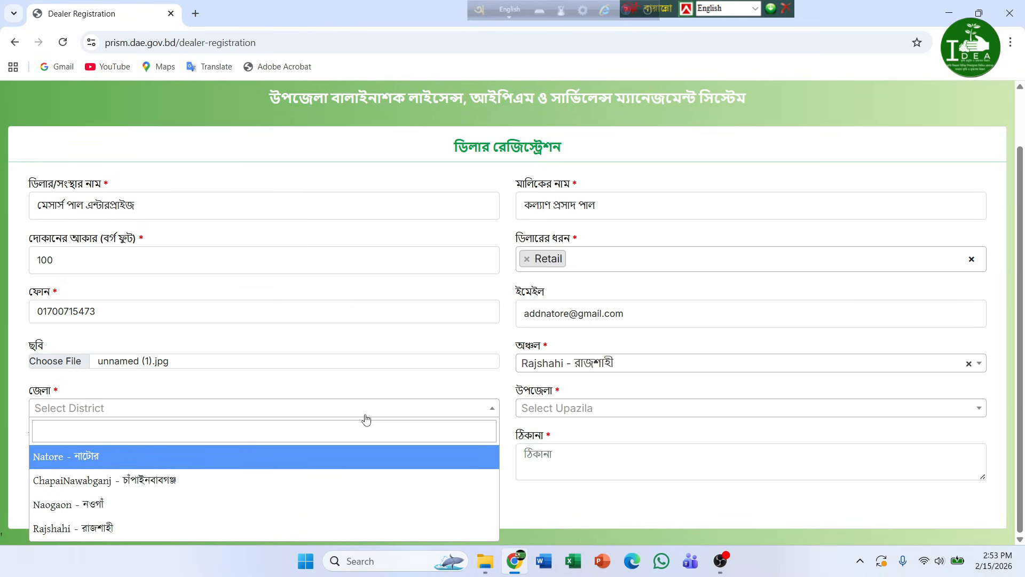
{"action": "left_click", "coordinate": [171, 461]}
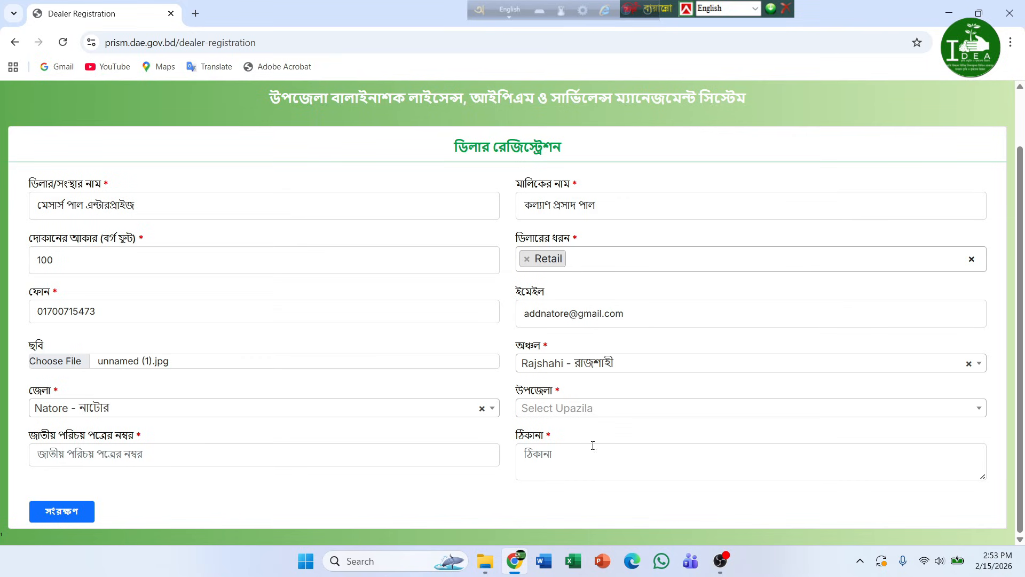
{"action": "left_click", "coordinate": [568, 415]}
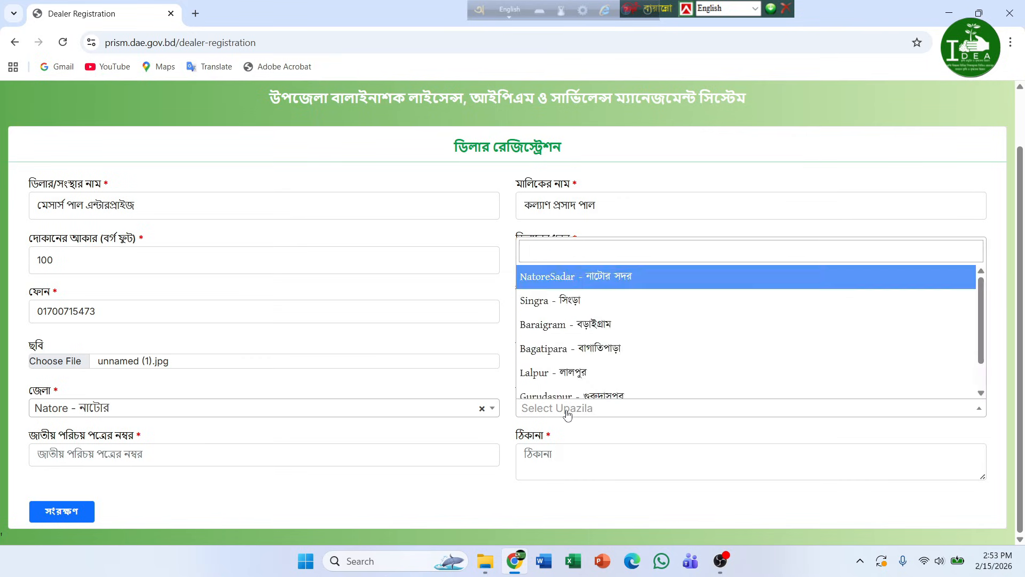
{"action": "left_click", "coordinate": [580, 371]}
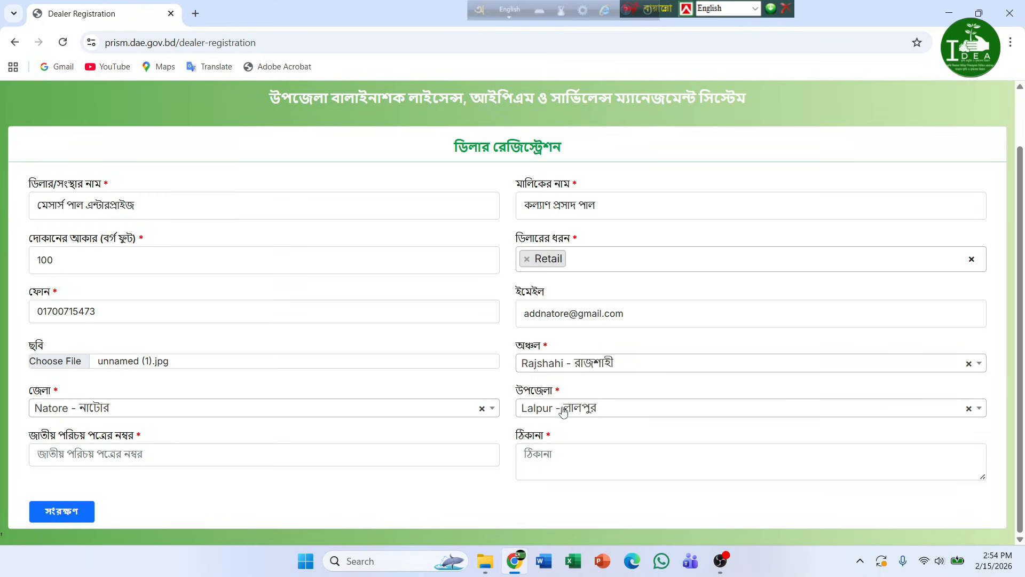
{"action": "left_click", "coordinate": [313, 457]}
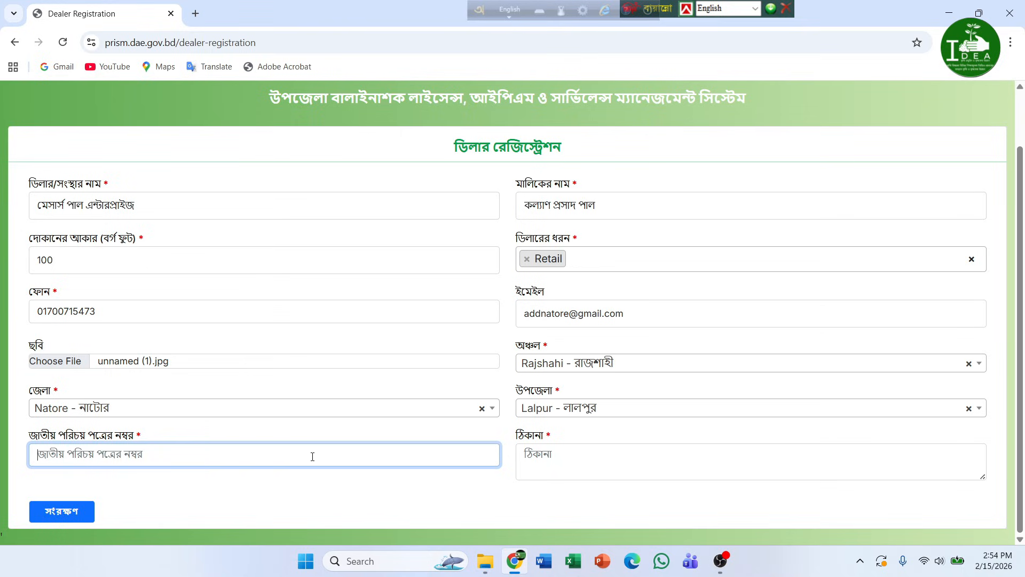
- Enter the 17-digit national ID and the Bengali address, then save the registration (সংরক্ষণ)
{"action": "type", "text": "123"}
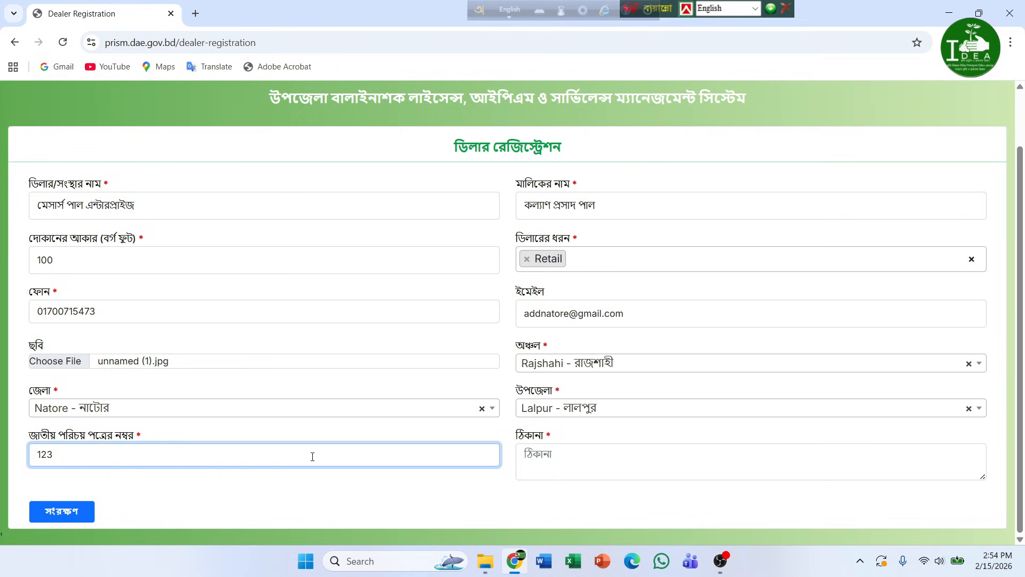
{"action": "type", "text": "4567891234567"}
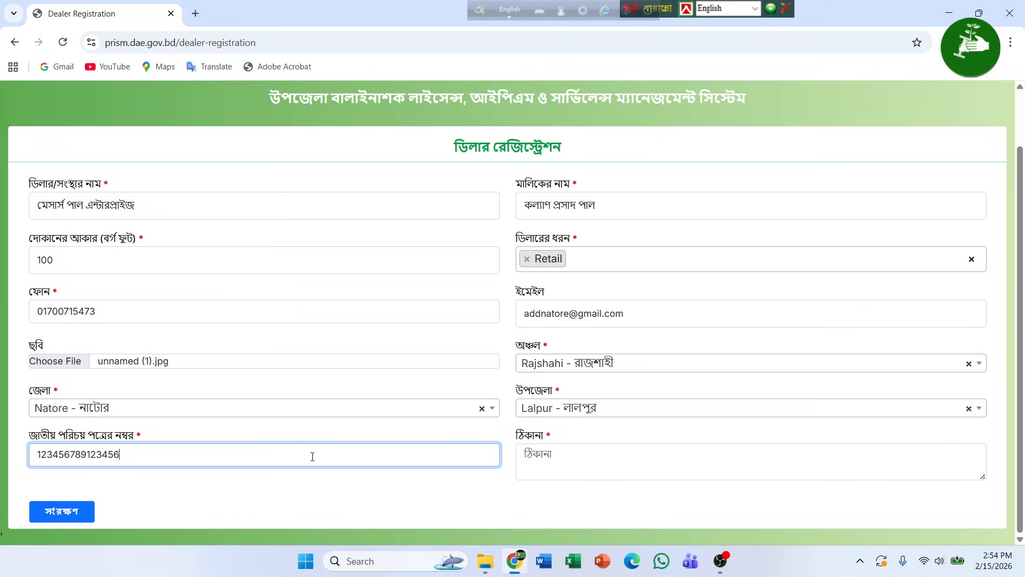
{"action": "type", "text": "8"}
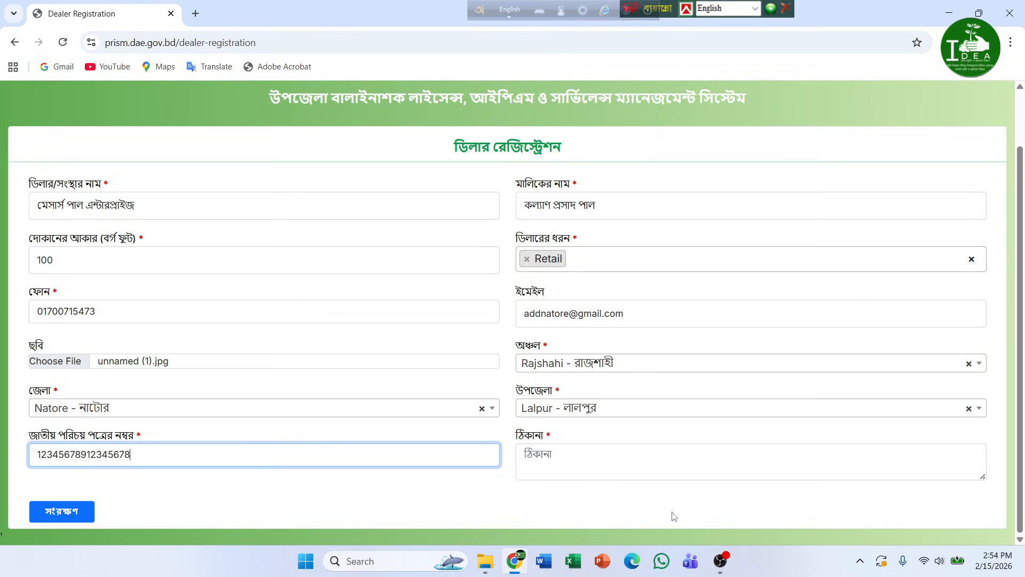
{"action": "left_click", "coordinate": [592, 458]}
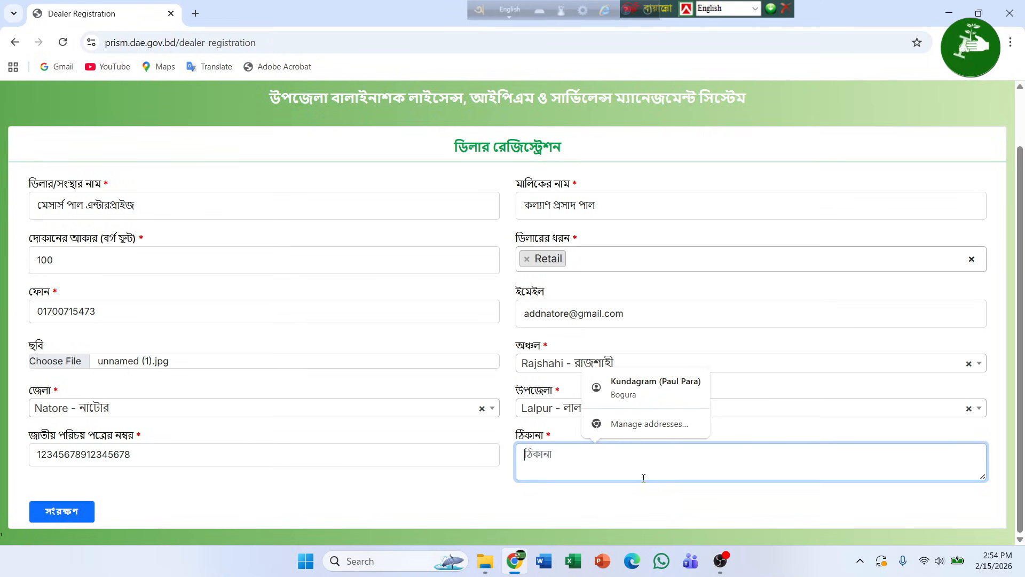
{"action": "type", "text": "VfV"}
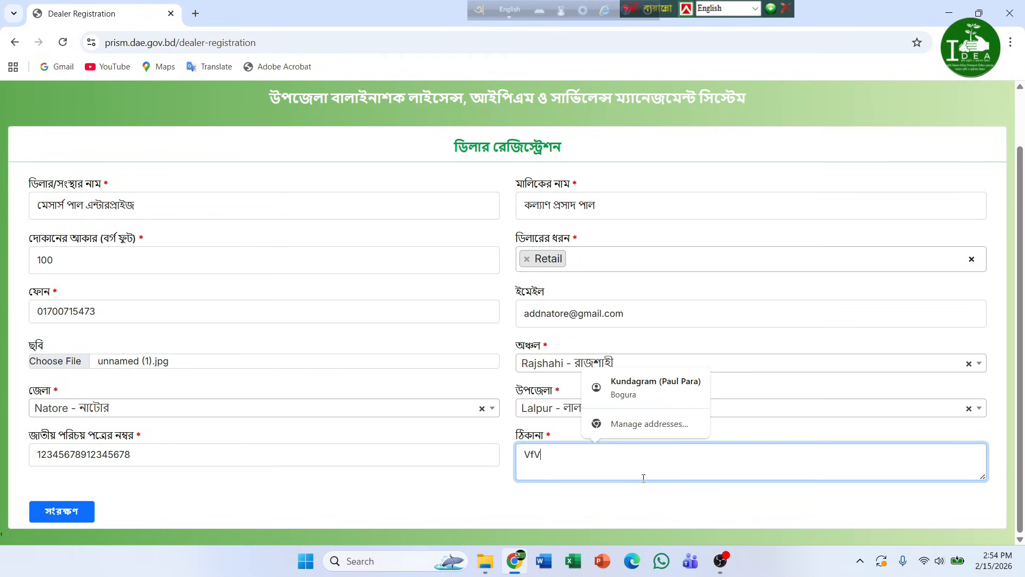
{"action": "key", "text": "BackSpace"}
{"action": "key", "text": "BackSpace"}
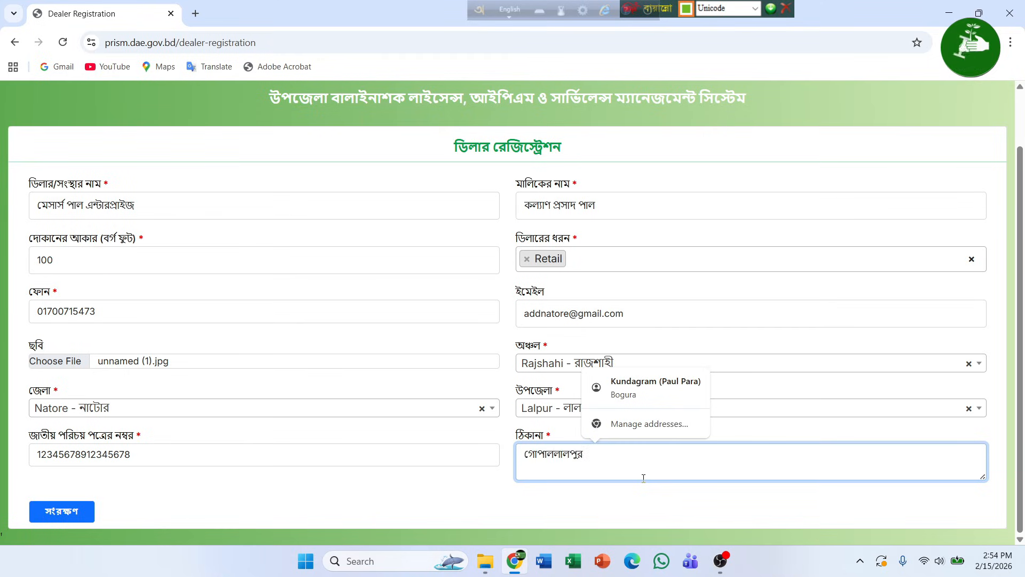
{"action": "type", "text": "পুর"}
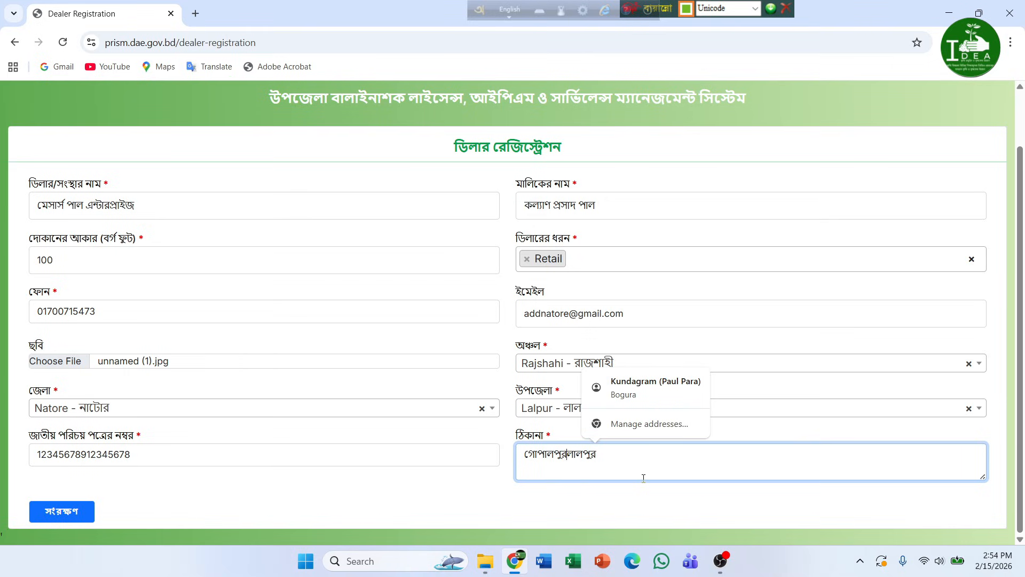
{"action": "type", "text": ",  বাজার,"}
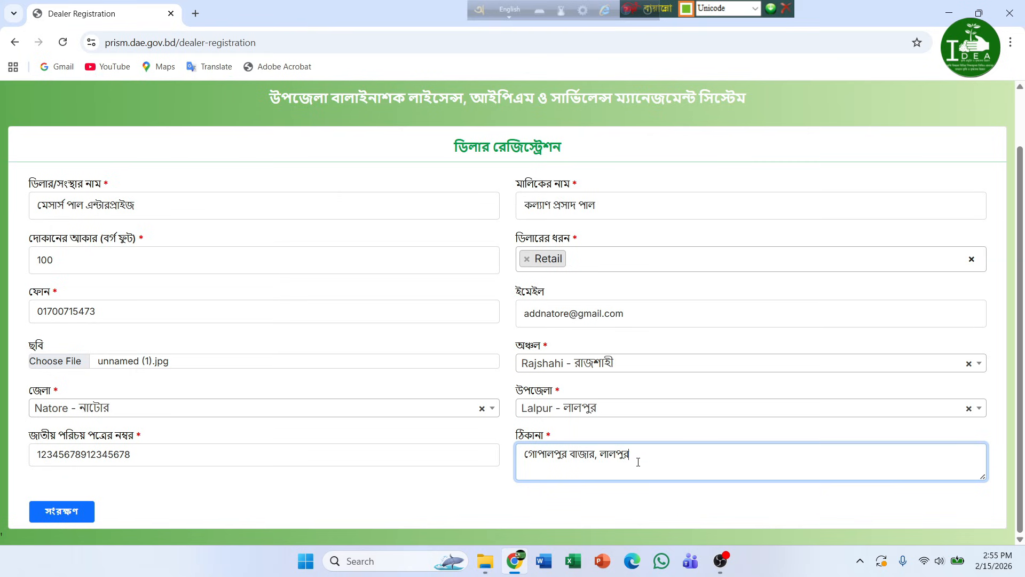
{"action": "left_click", "coordinate": [51, 513]}
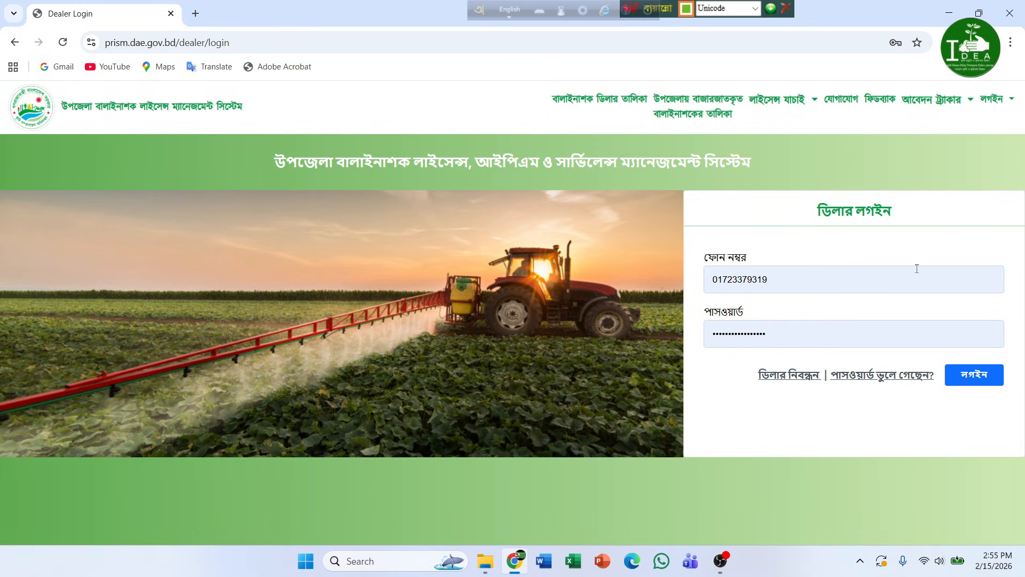
- Clear the autofilled phone number and password on the dealer login form
{"action": "left_click_drag", "start_coordinate": [827, 280], "coordinate": [592, 280]}
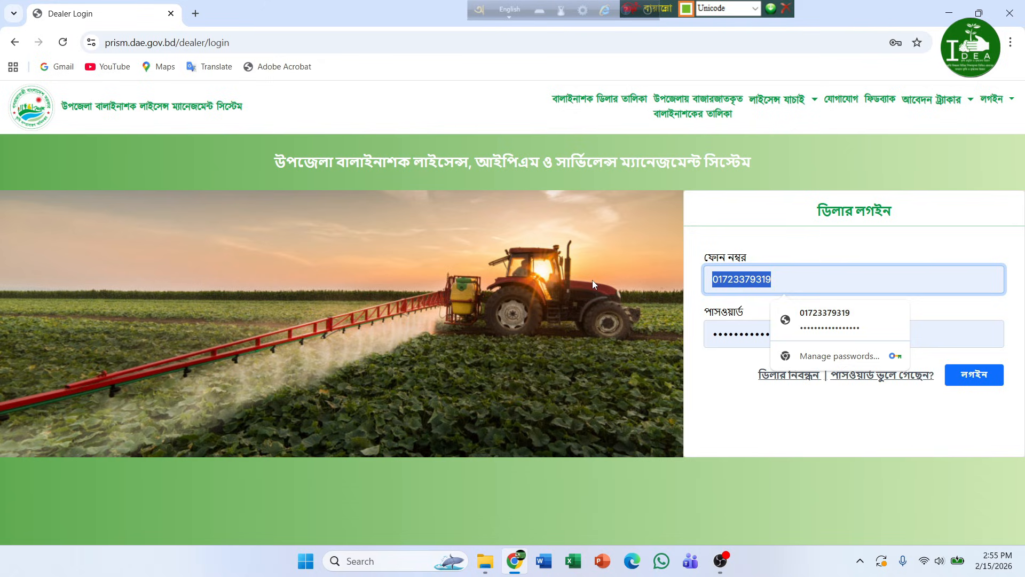
{"action": "key", "text": "BackSpace"}
{"action": "left_click_drag", "start_coordinate": [806, 336], "coordinate": [658, 329]}
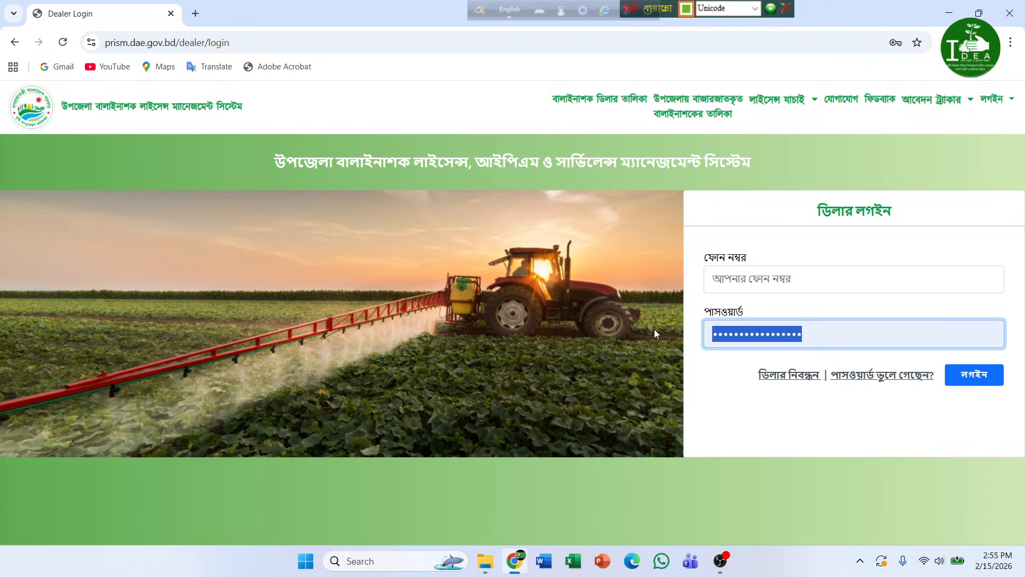
{"action": "key", "text": "BackSpace"}
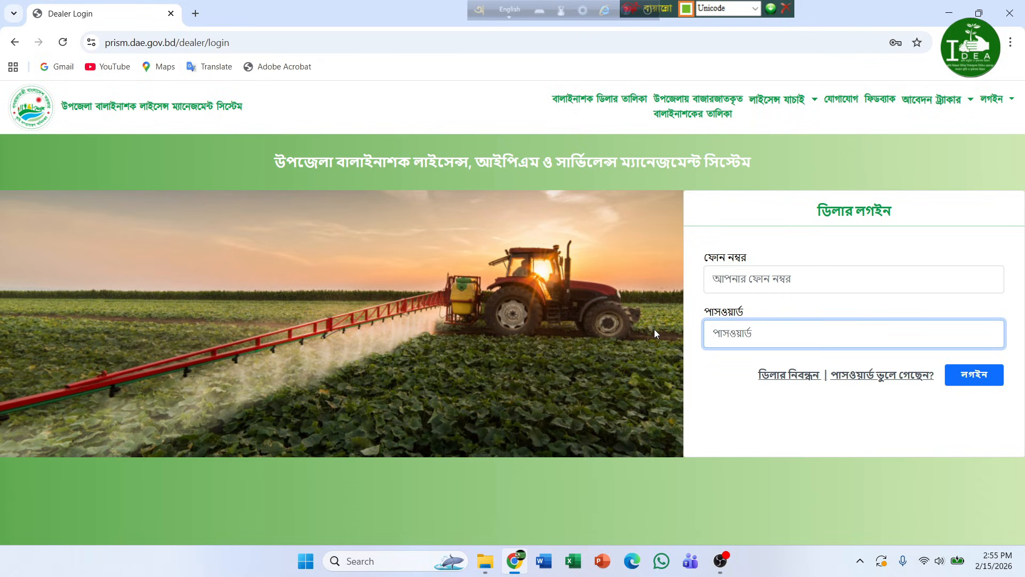